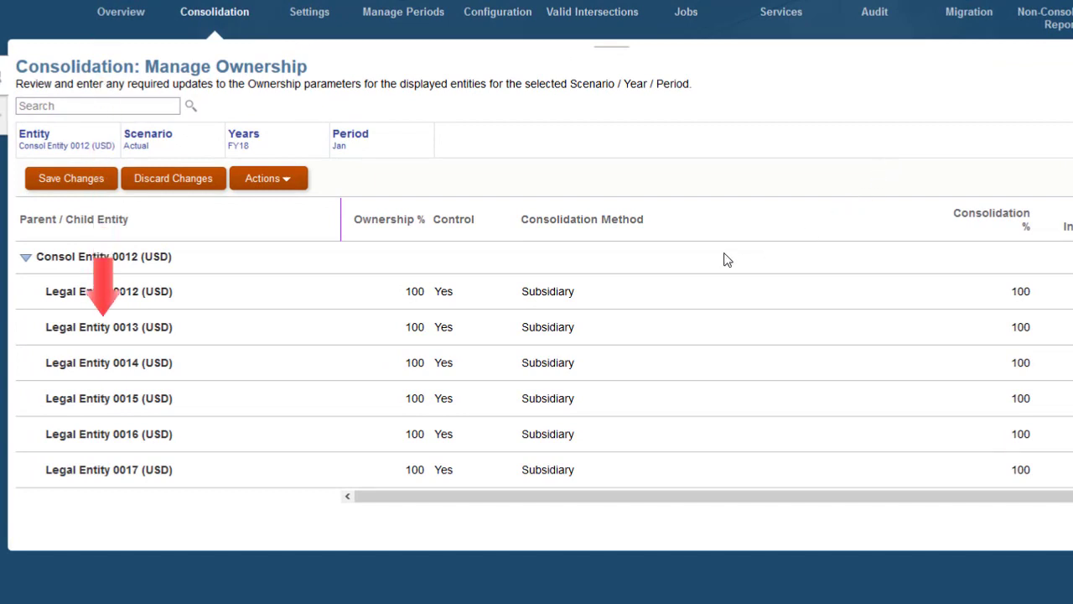
Set Legal Entity 0013 (USD) to 40% ownership and its consolidation method to Proportional
click(417, 329)
key(BackSpace)
text(40)
key(Tab)
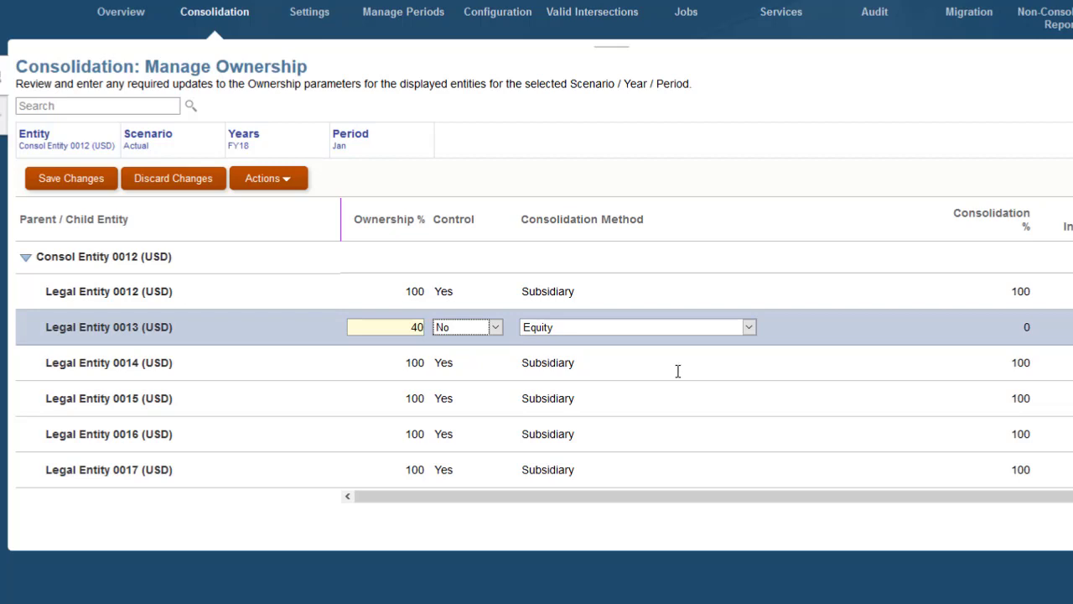
click(750, 328)
click(685, 372)
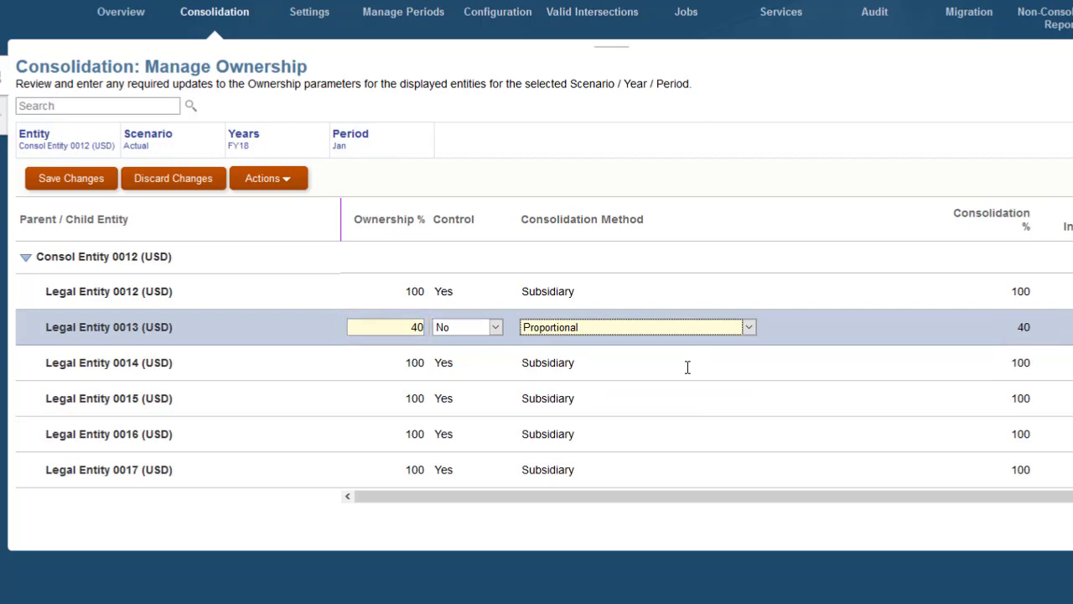
Change the consolidation method of Legal Entity 0012 (USD) to Holding and save the ownership changes
click(597, 293)
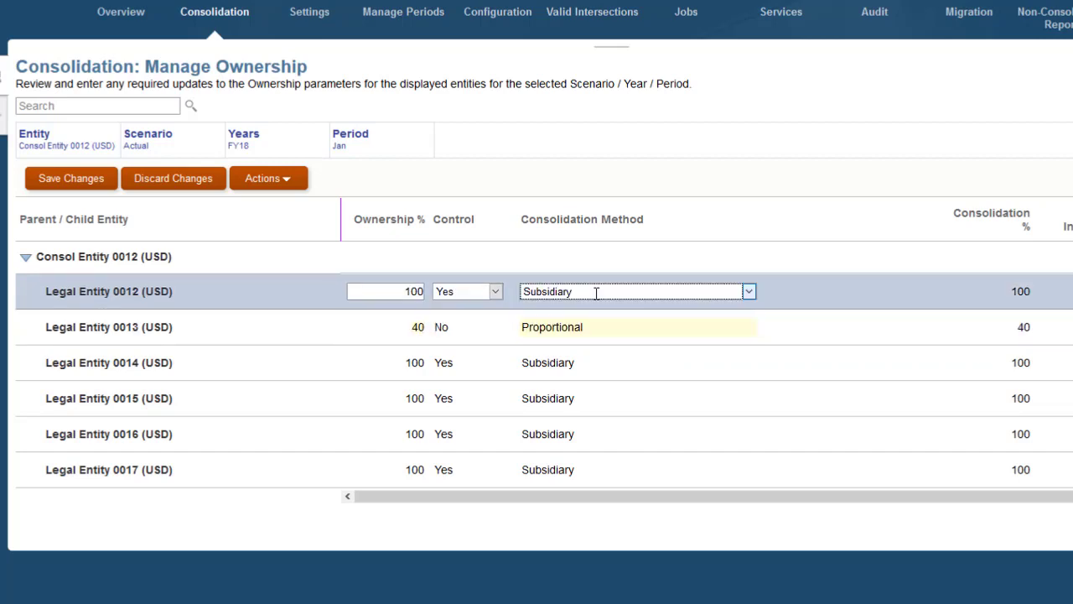
click(597, 293)
click(721, 317)
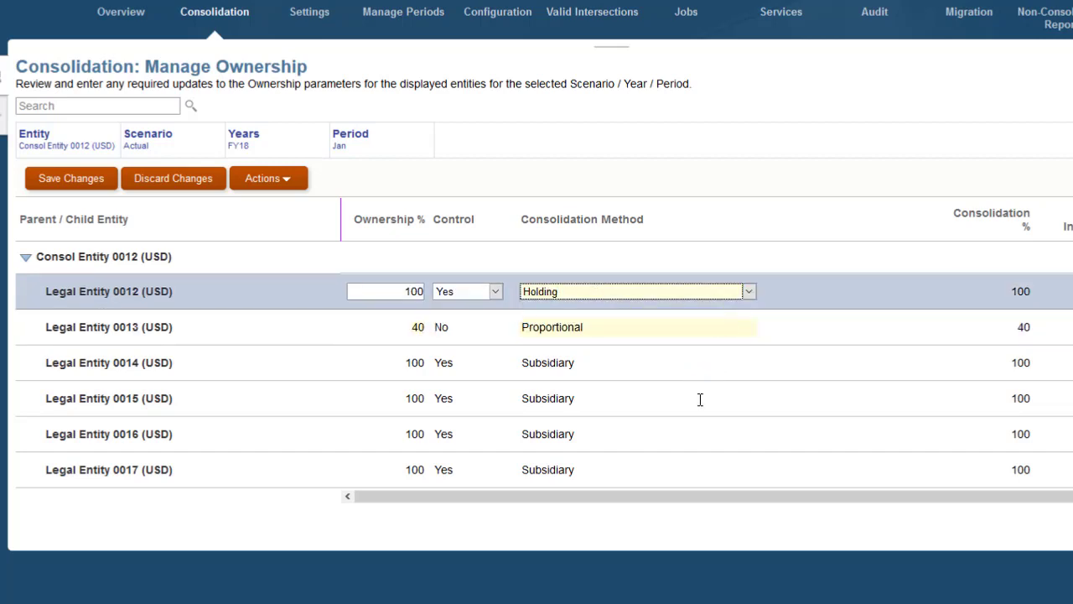
click(76, 178)
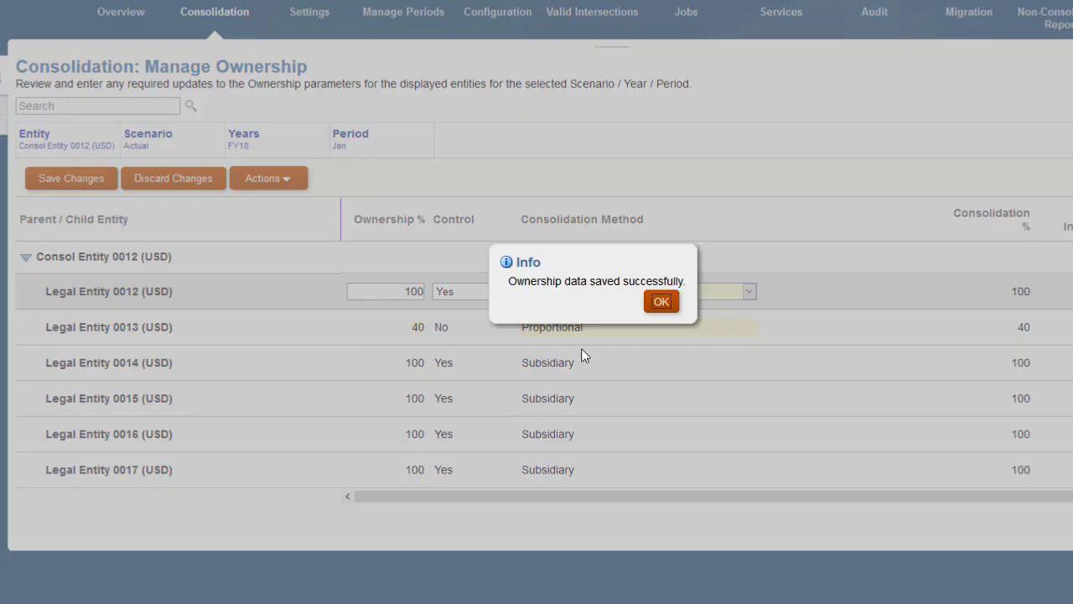
click(662, 304)
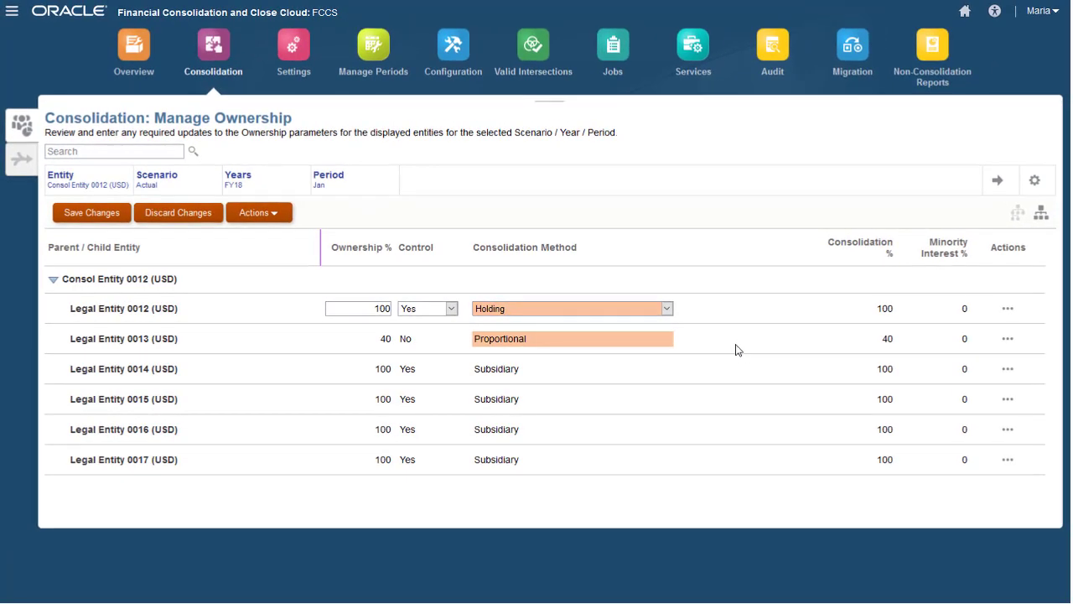
Clear the consolidation method override on Legal Entity 0013 (USD) and save the ownership data
click(1007, 340)
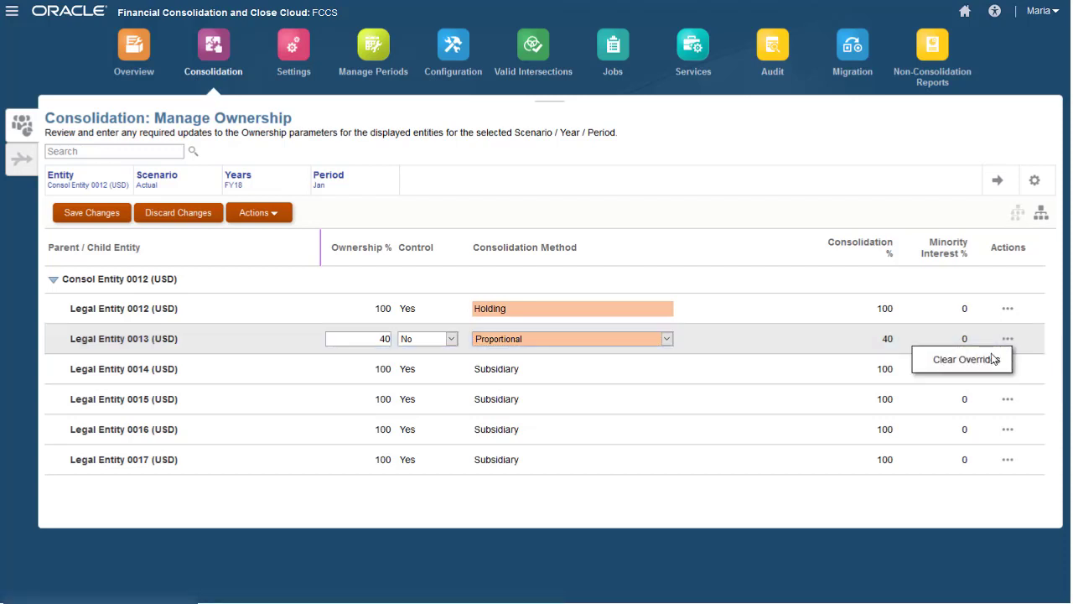
click(966, 360)
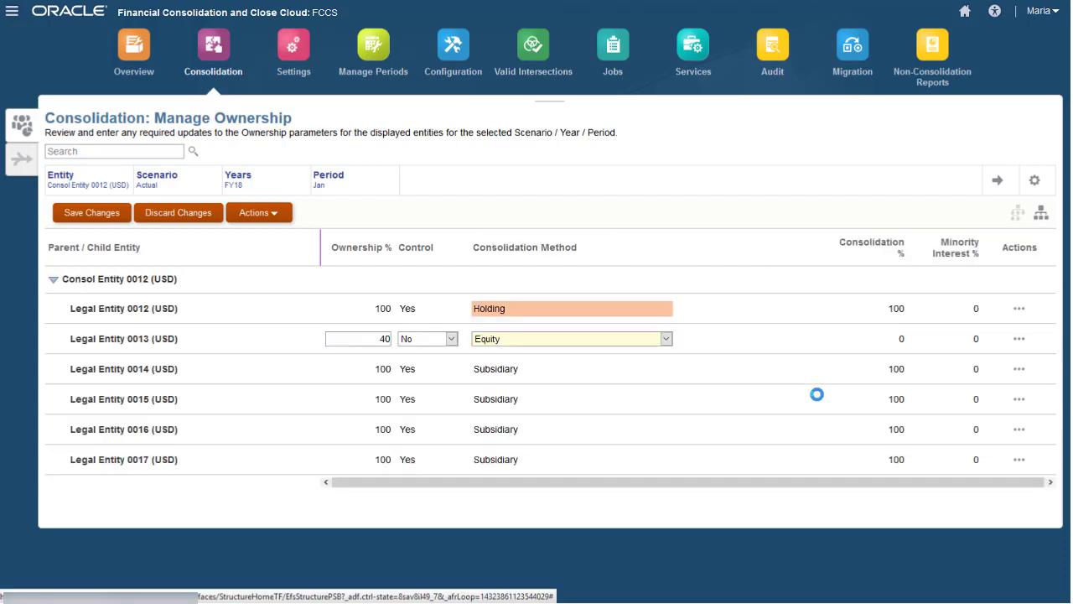
click(97, 213)
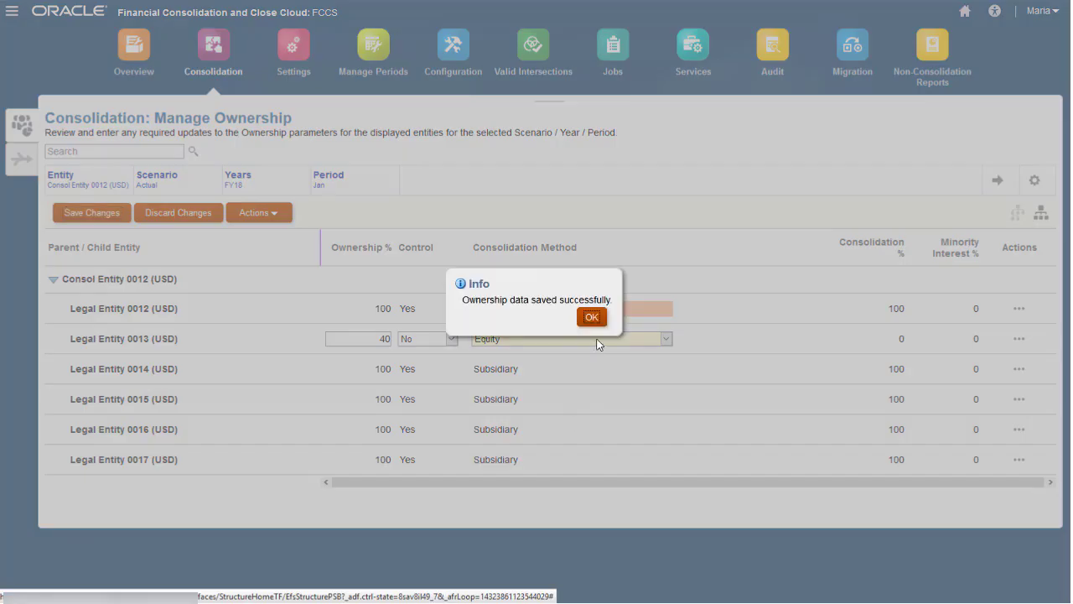
click(592, 318)
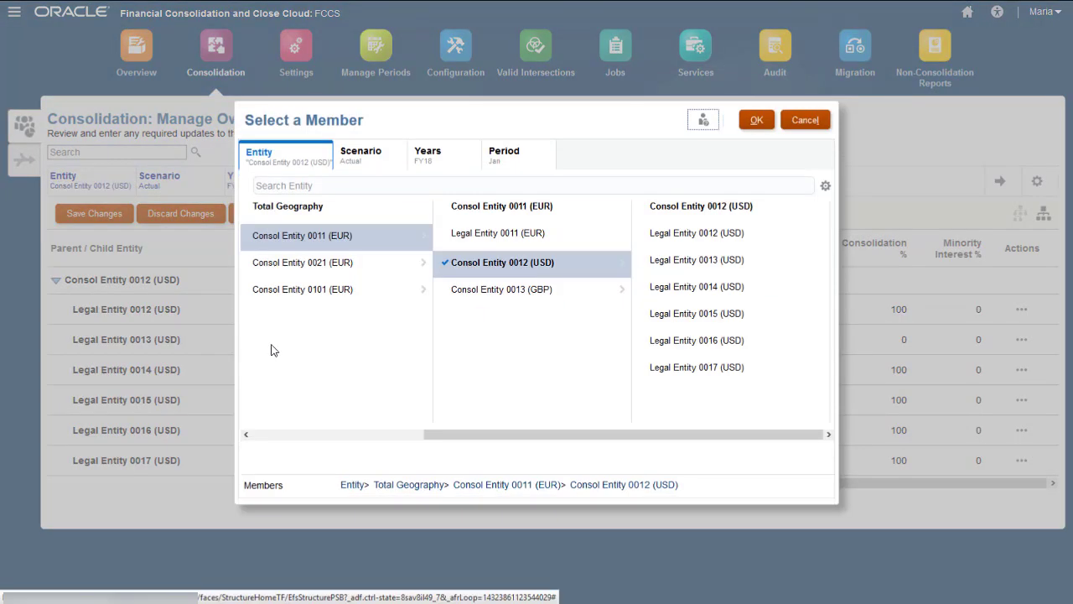
Switch the entity to Consol Entity 0011 (EUR) and review its parent/legal entity view before returning to the parent/child view
click(248, 237)
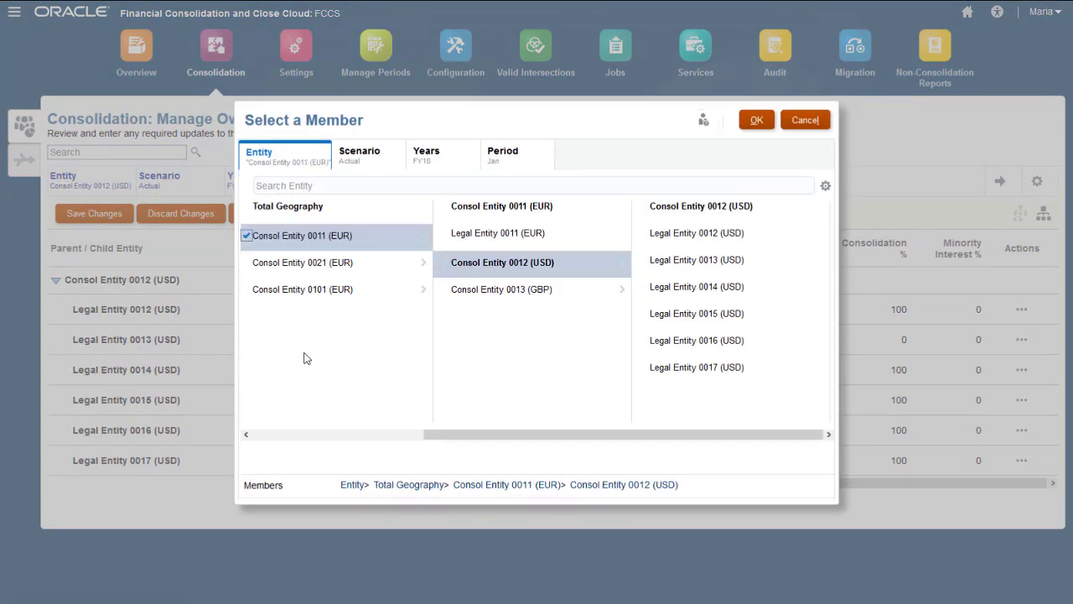
click(756, 120)
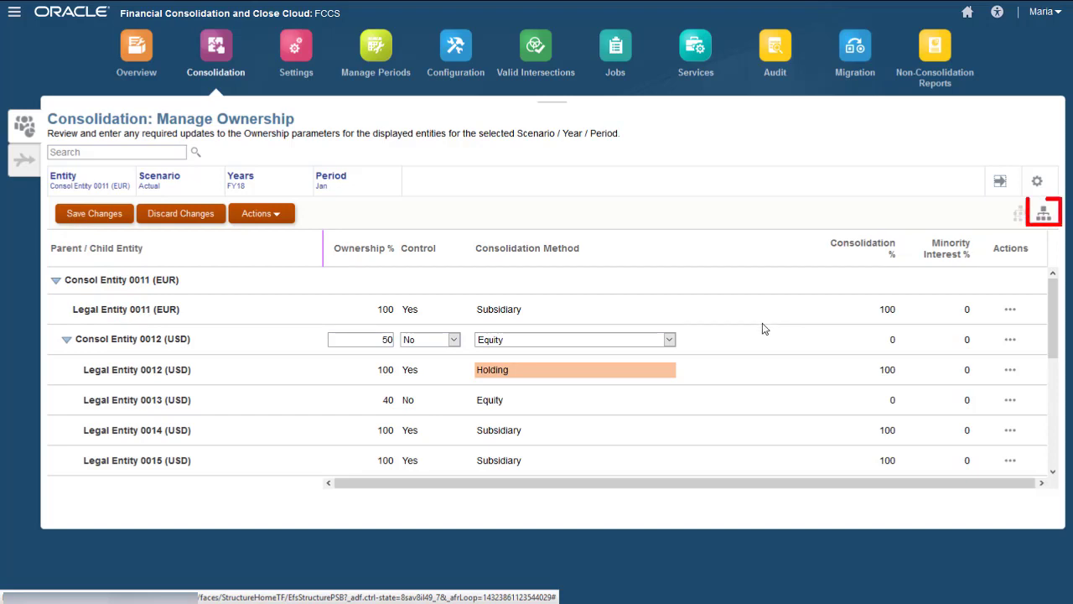
click(1043, 217)
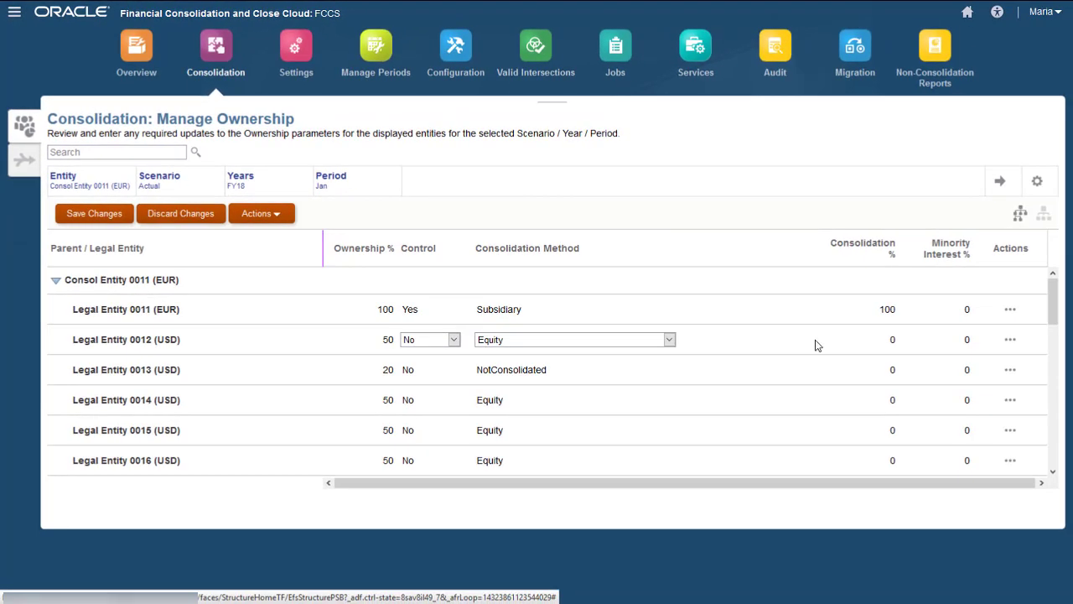
click(1019, 214)
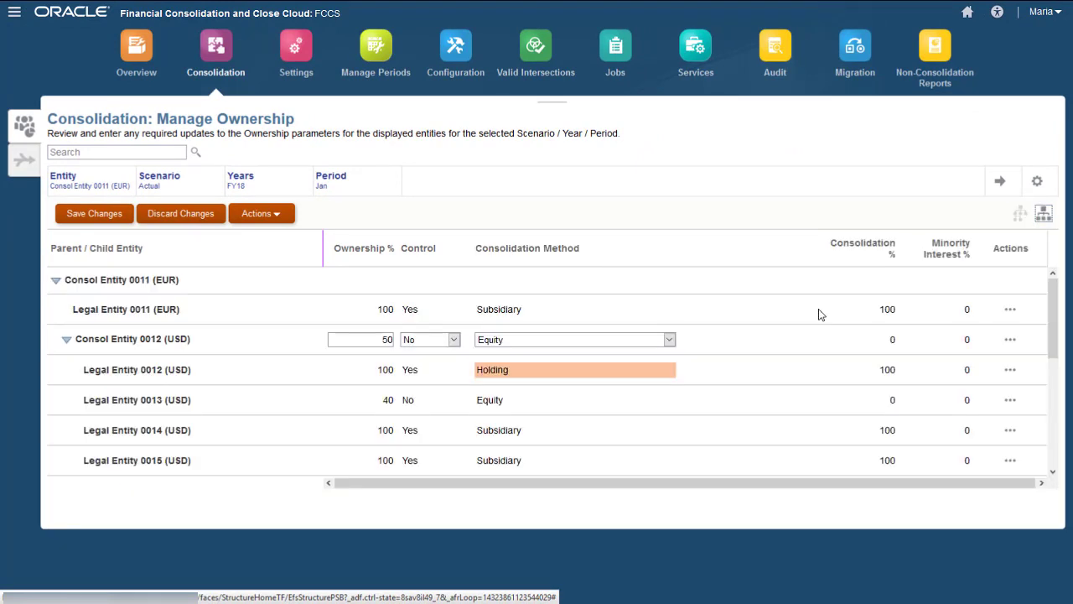
Set ownership of Legal Entity 0014 (USD) to 60% and of Legal Entity 0014 (USD).CE-0013-GBP to 40%, and save the changes
drag(1056, 319, 1061, 378)
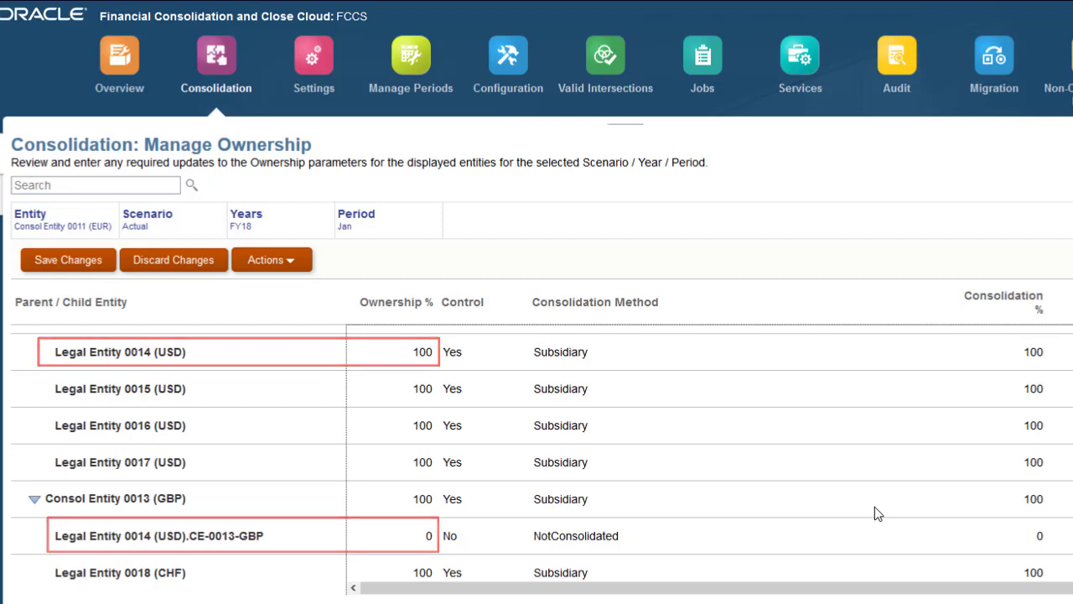
click(425, 352)
text(60)
key(Tab)
click(428, 539)
text(40)
key(Tab)
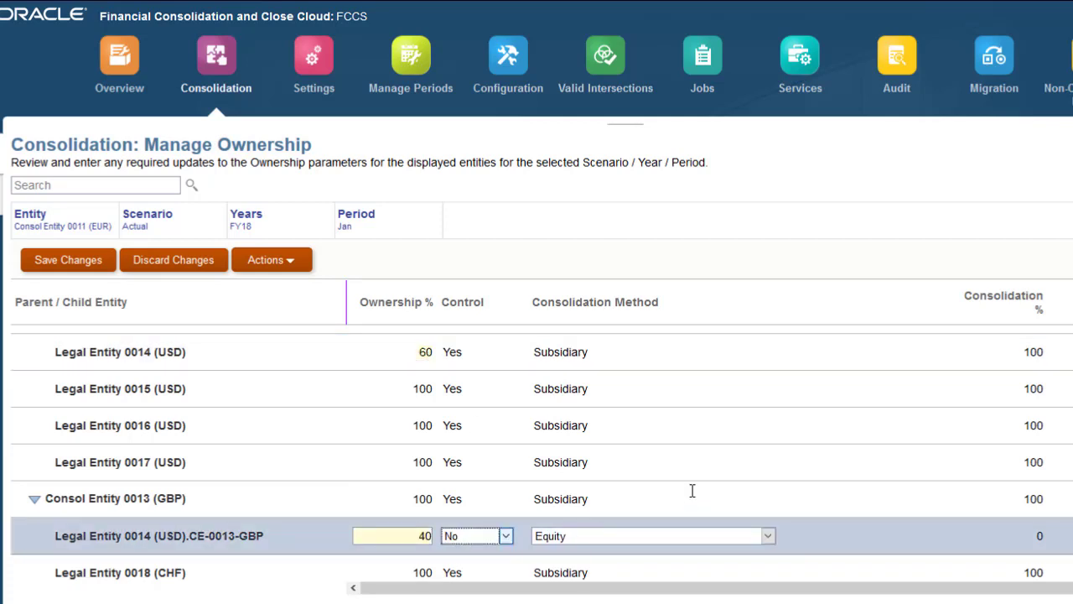
click(76, 261)
click(680, 393)
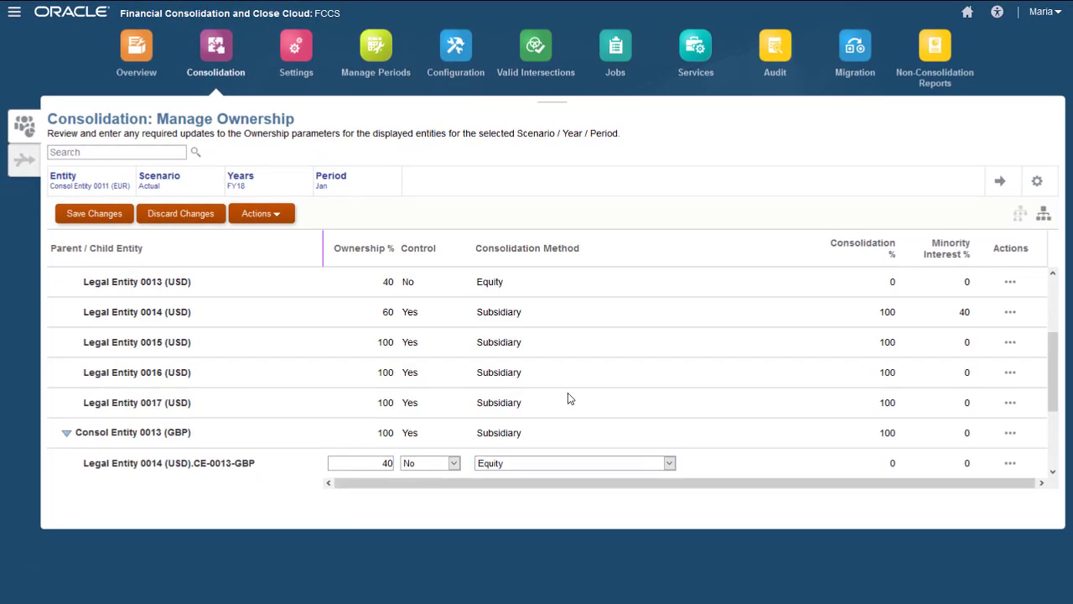
Import ownership data from ownership_import.csv in the AppImportExport folder on the C: drive and save the imported changes
click(277, 220)
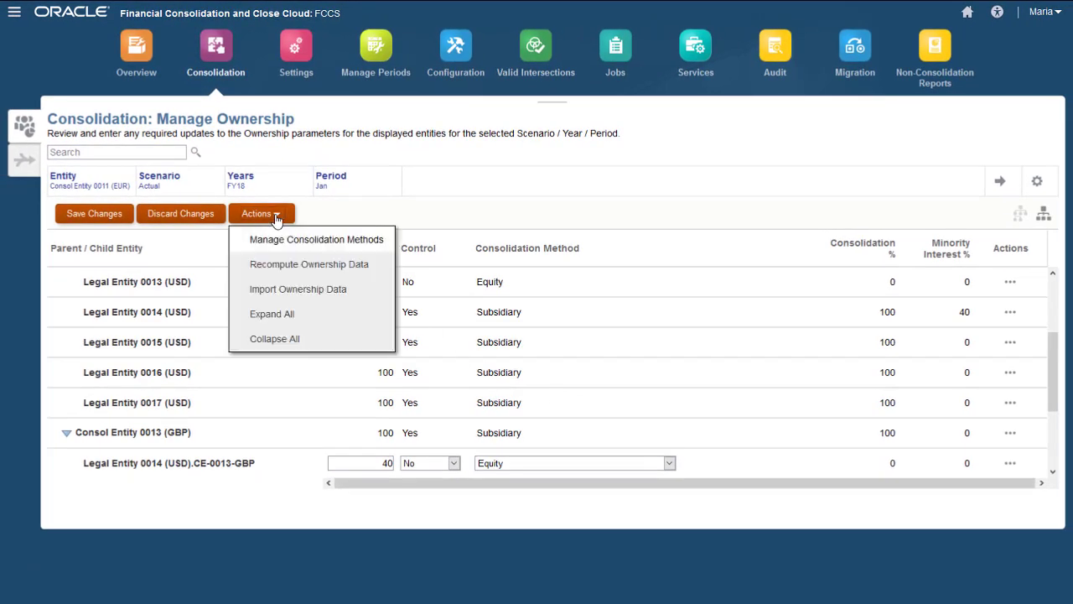
click(293, 289)
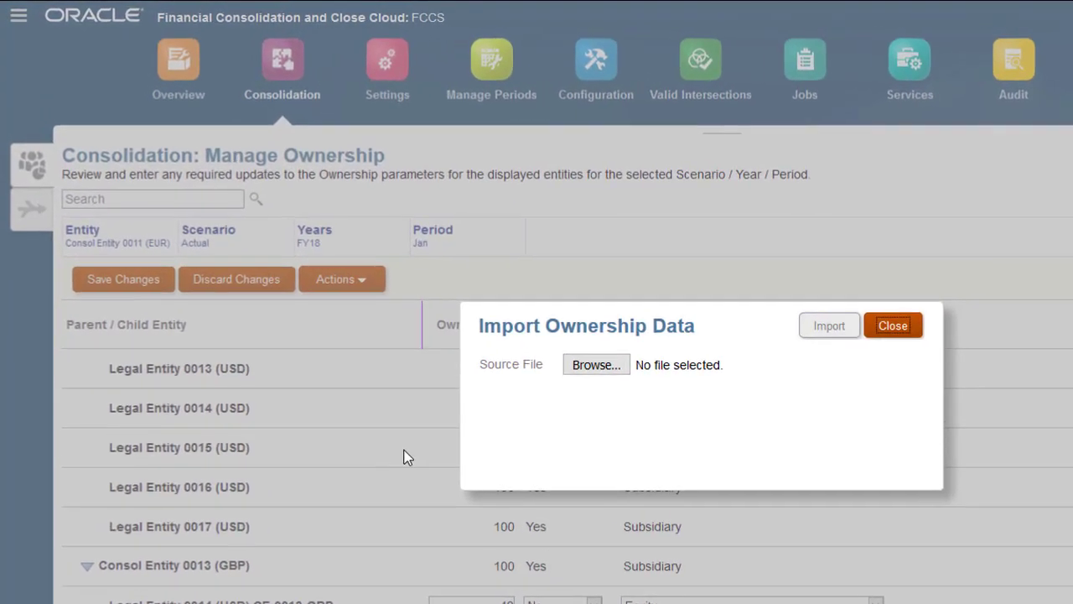
click(602, 376)
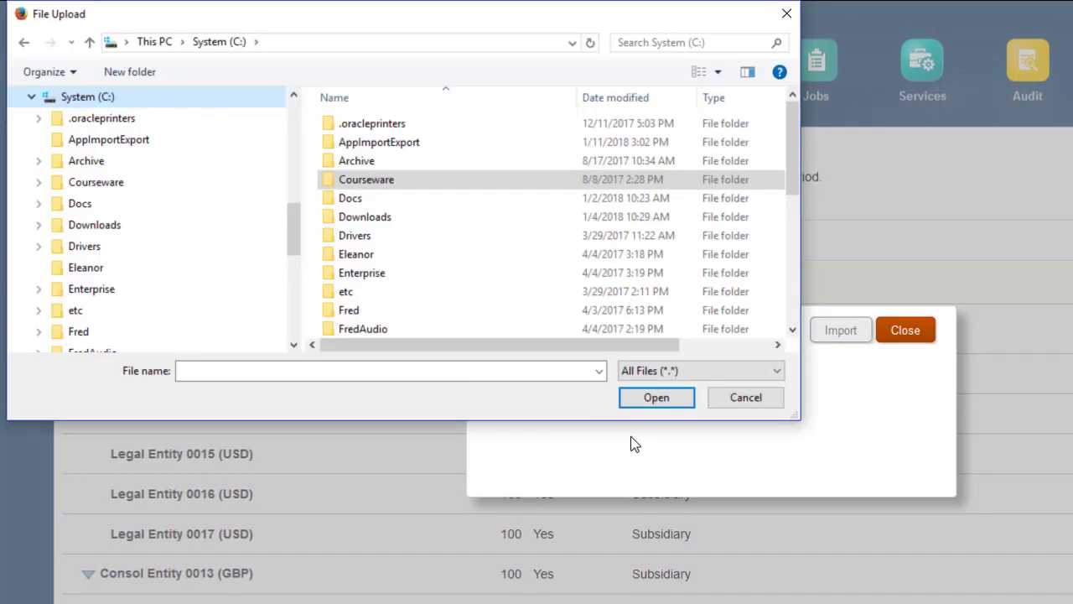
click(109, 139)
click(394, 123)
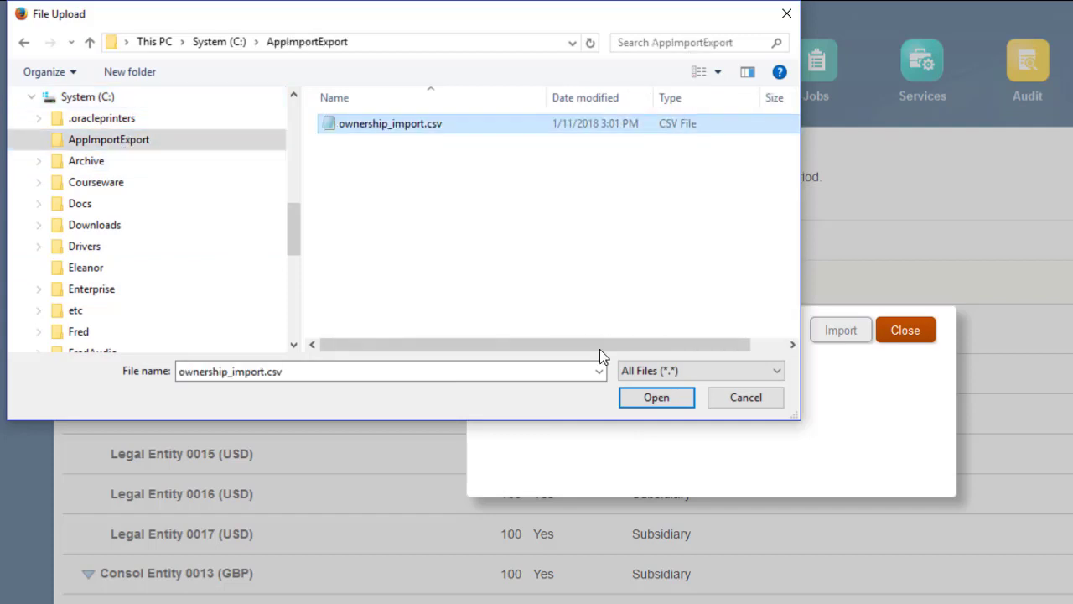
click(656, 397)
click(839, 333)
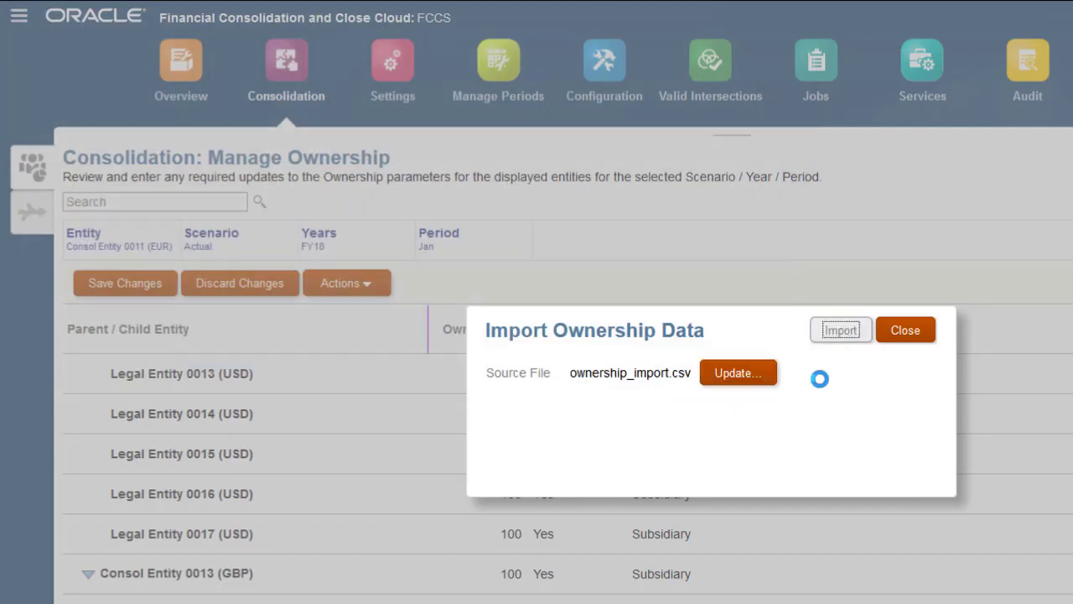
click(907, 332)
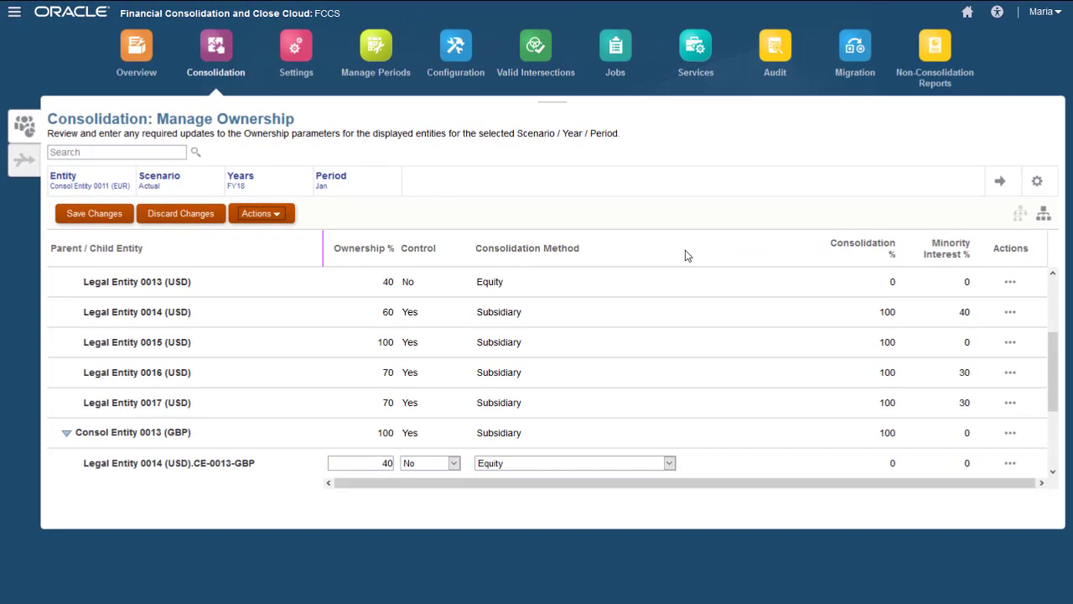
click(110, 248)
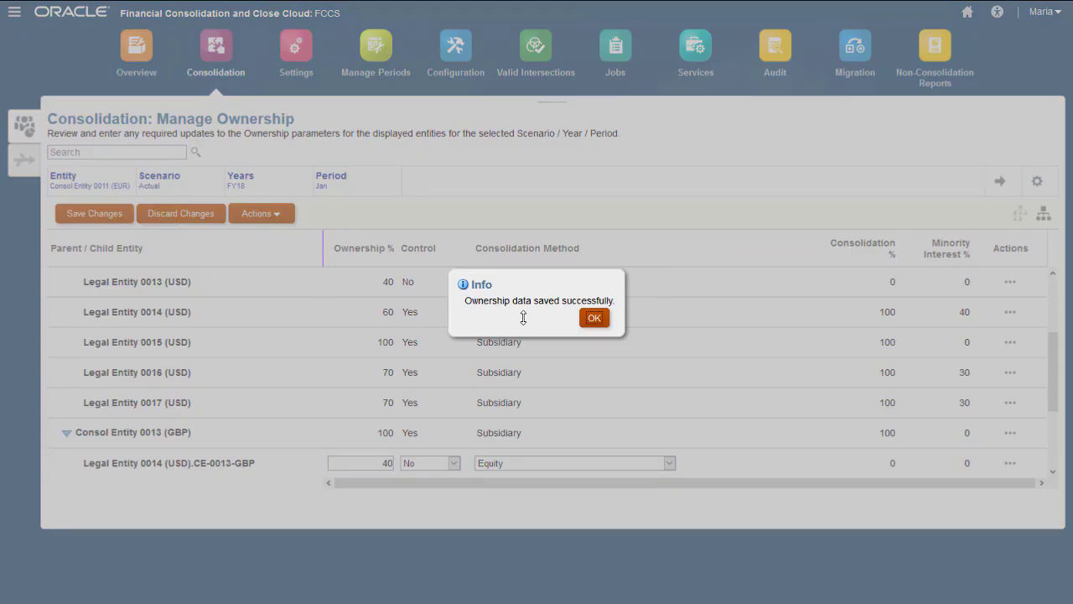
click(594, 317)
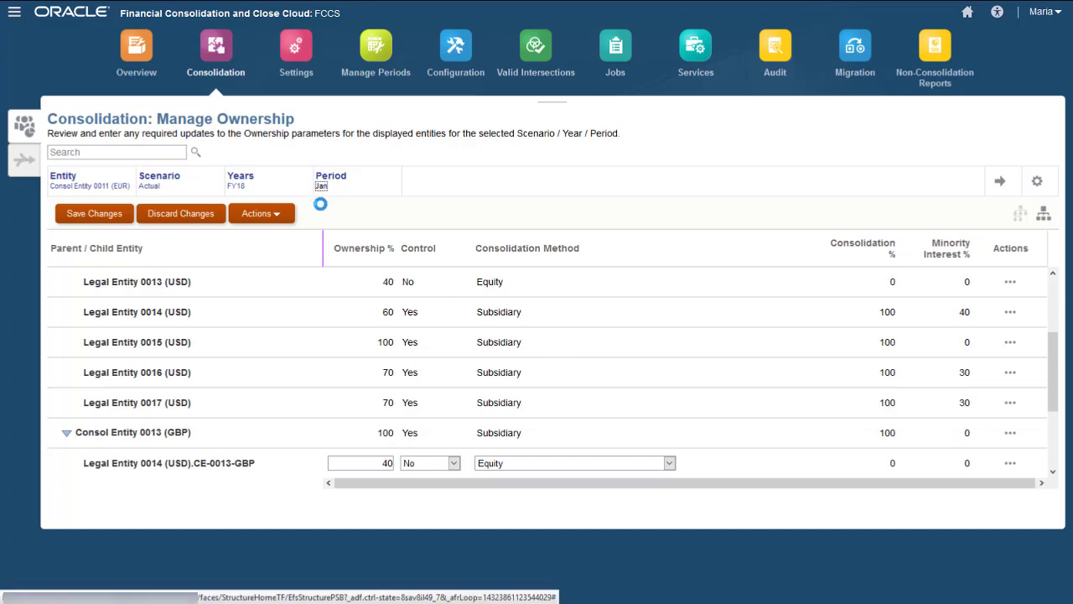
Change the period to Dec under Q4 and refresh the ownership data for it
click(320, 186)
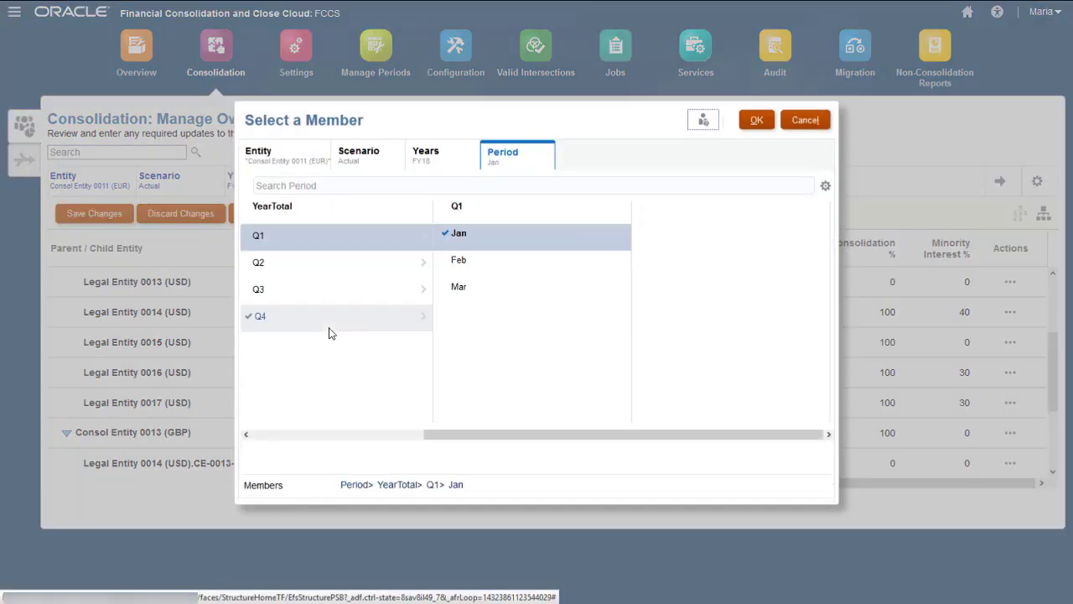
click(264, 319)
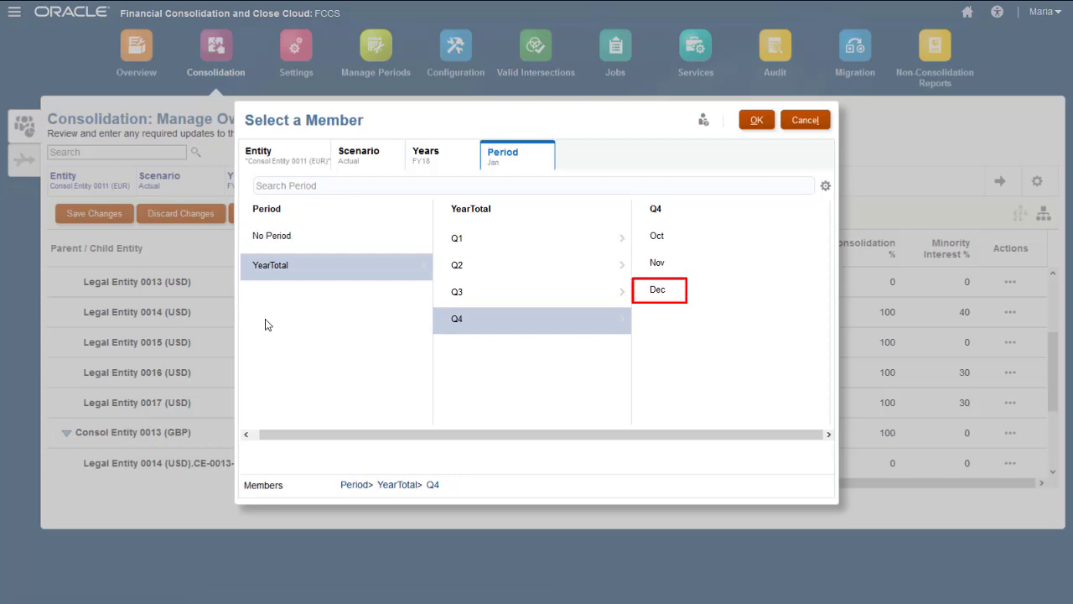
click(643, 290)
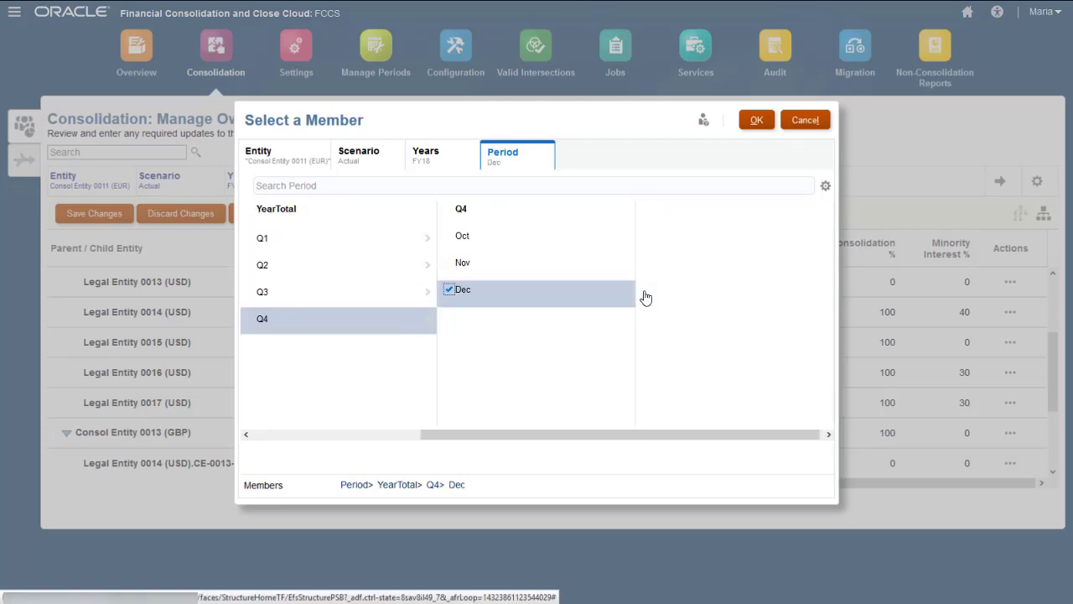
click(757, 121)
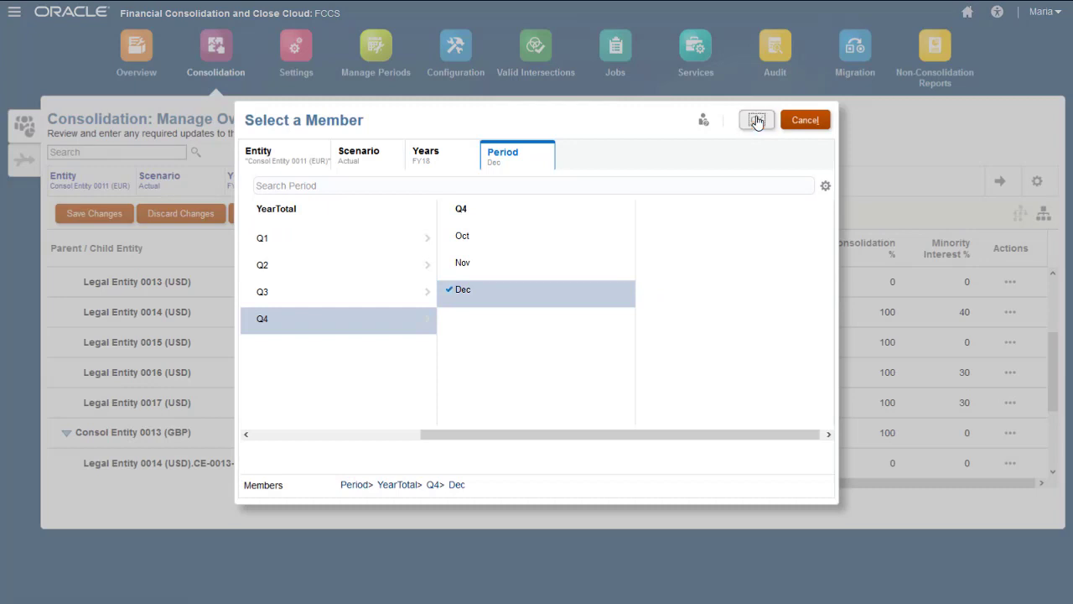
click(1000, 186)
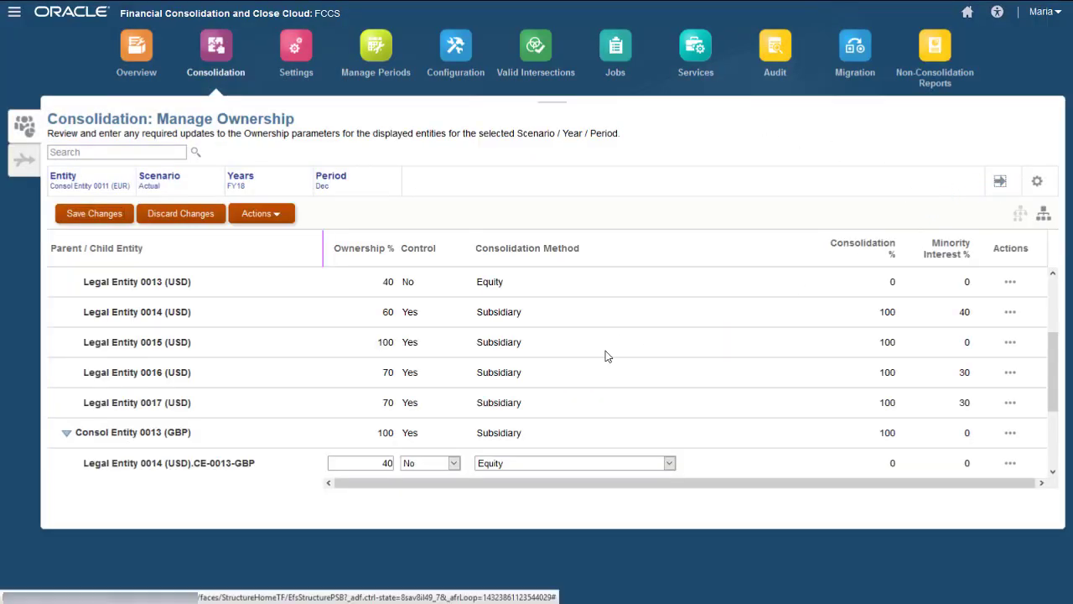
Copy the December FY18 ownership data to the next year and dismiss the confirmation
click(274, 218)
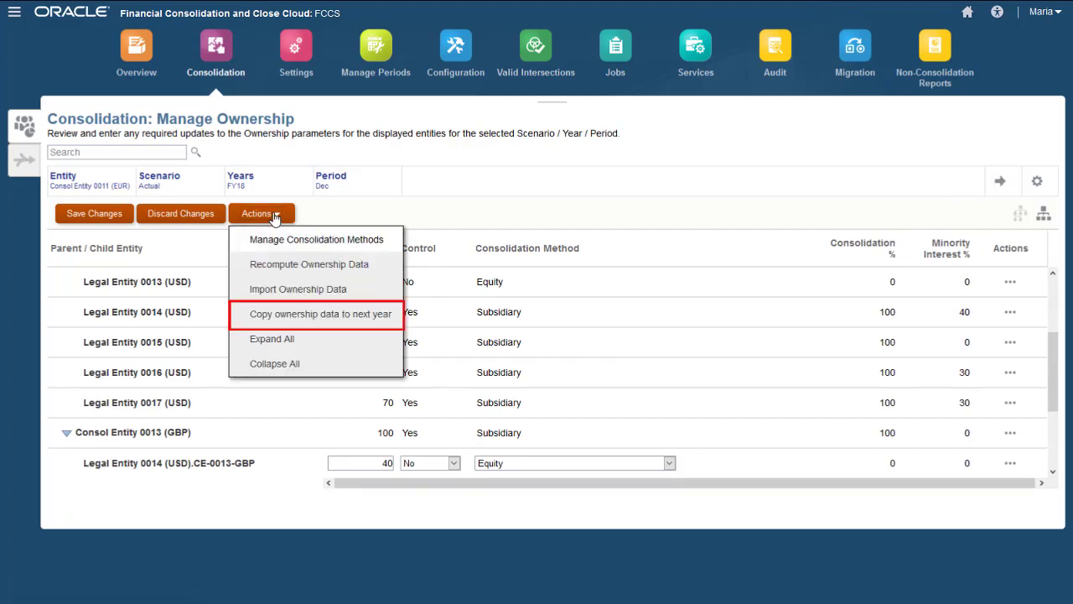
click(289, 317)
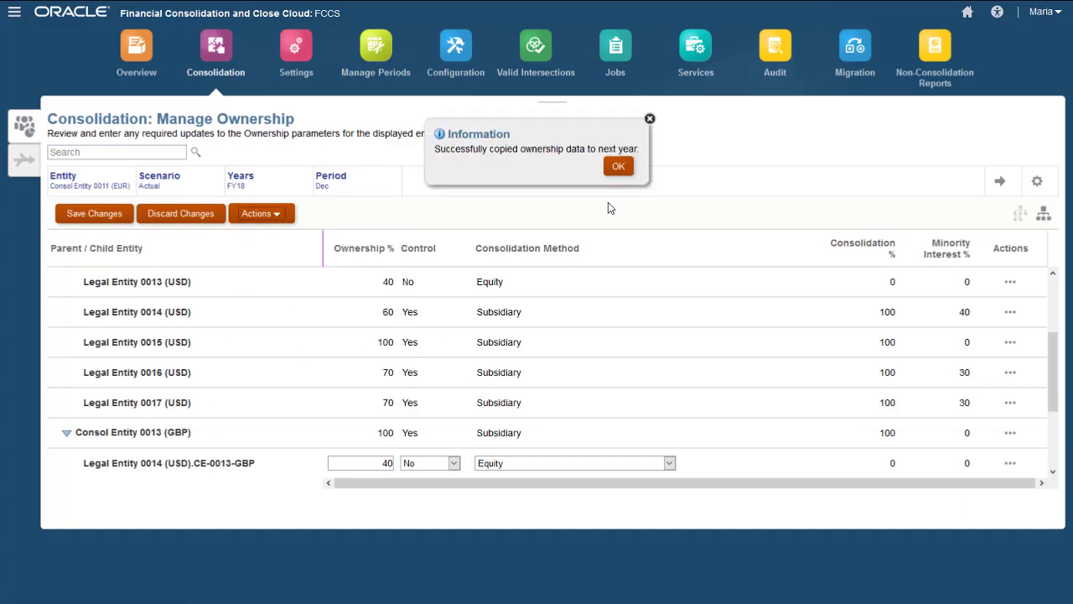
click(619, 167)
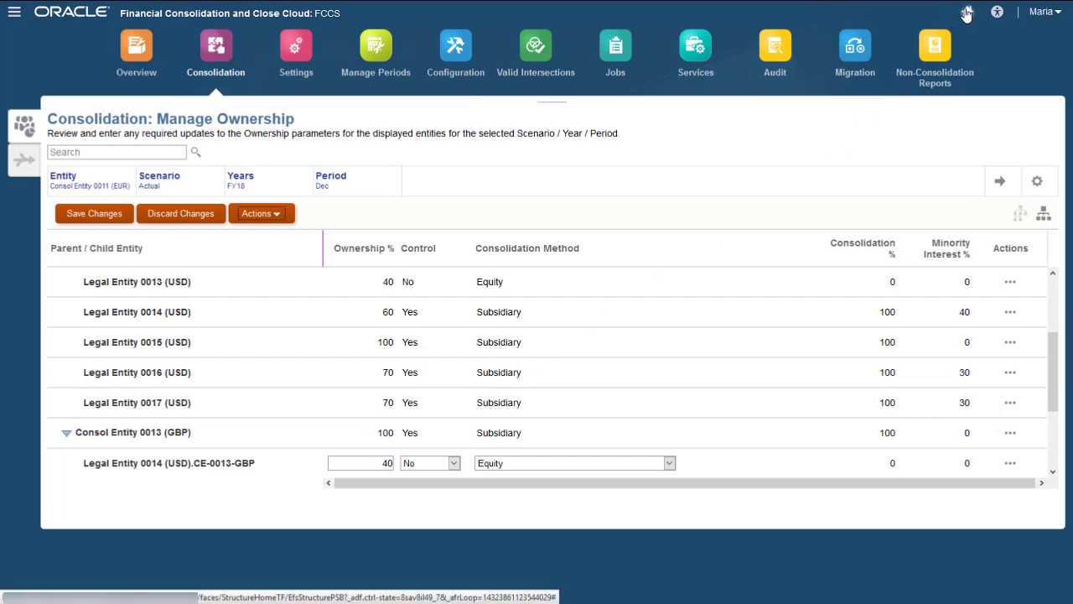
Return to the home page and open the Ownership Management Example data entry form
click(940, 66)
click(767, 153)
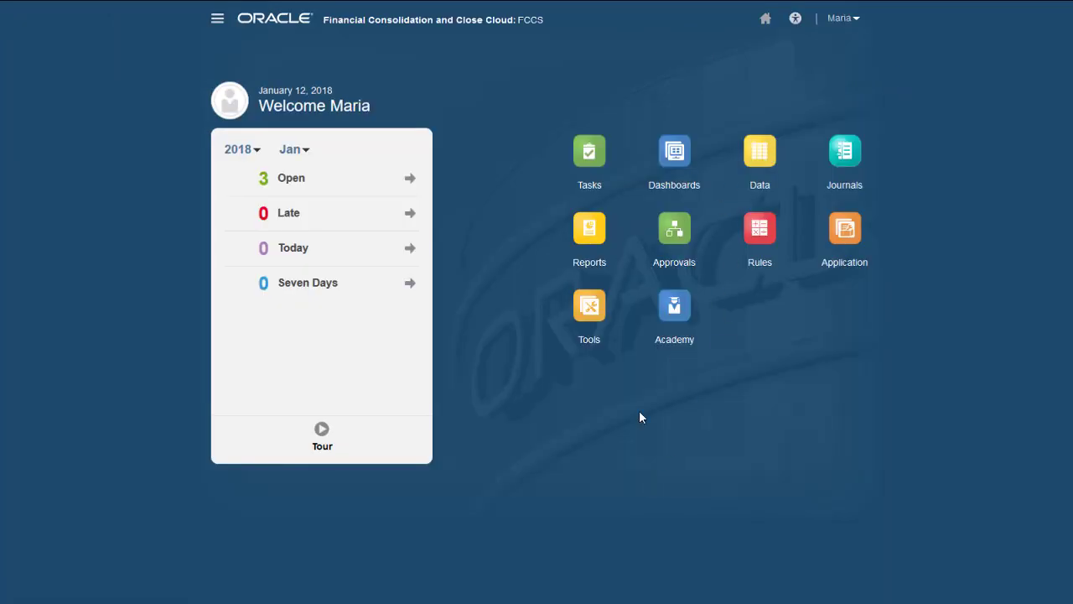
drag(1049, 364, 1049, 522)
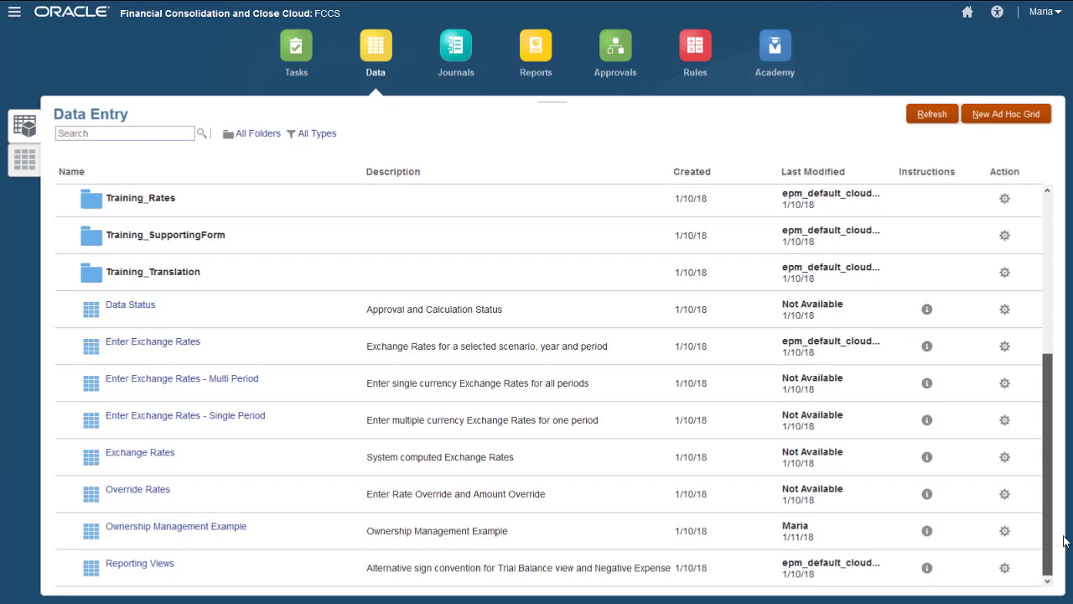
click(167, 529)
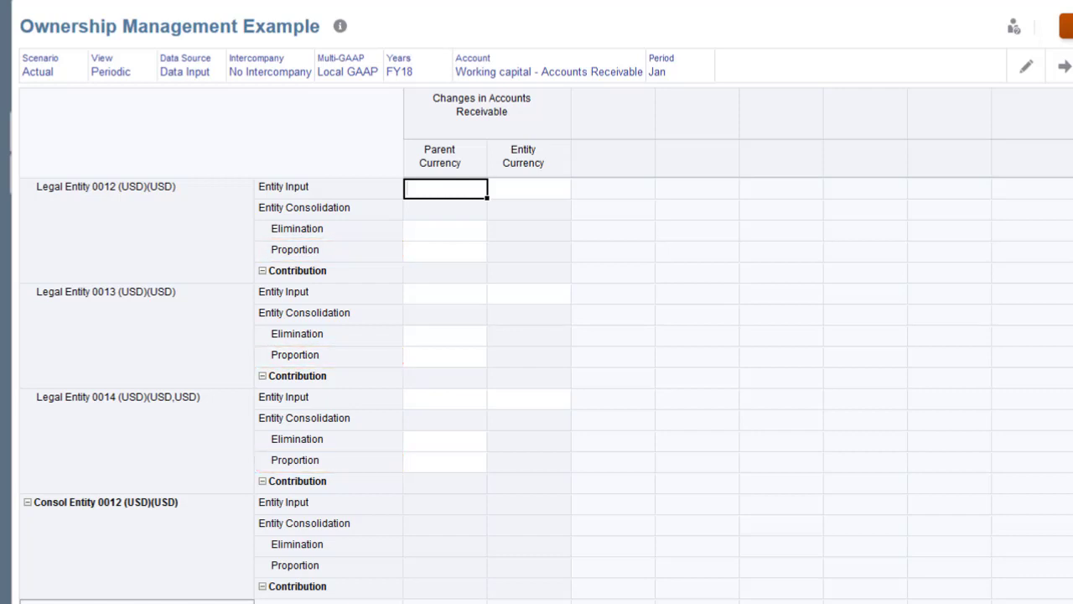
Enter 100 as the Entity Currency Entity Input for Legal Entities 0012, 0013 and 0014, save the form, and dismiss the confirmation
click(561, 186)
text(100)
click(542, 298)
text(100)
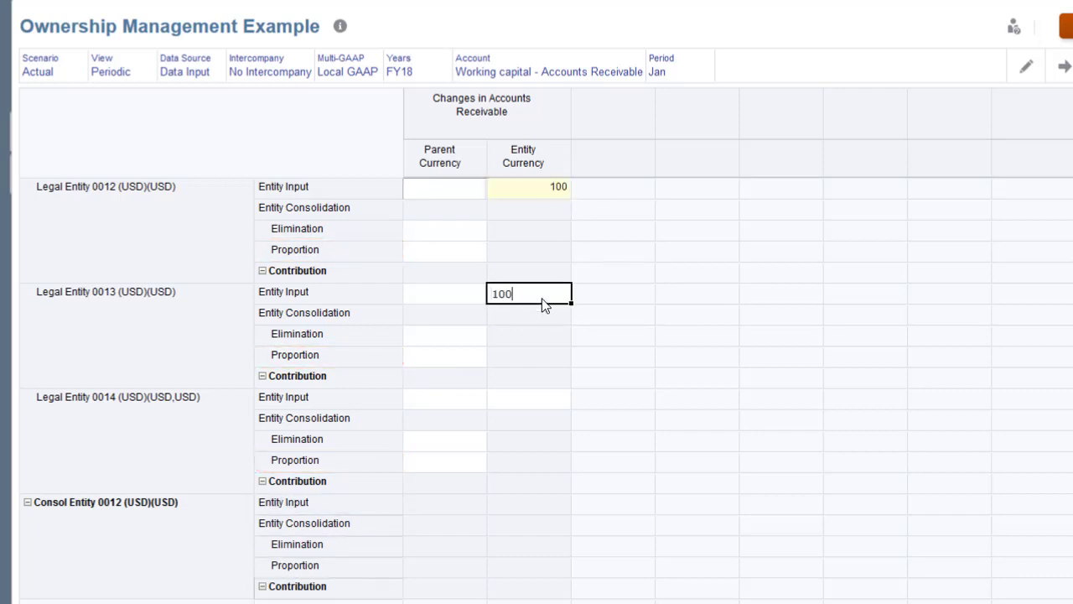
click(515, 399)
text(100)
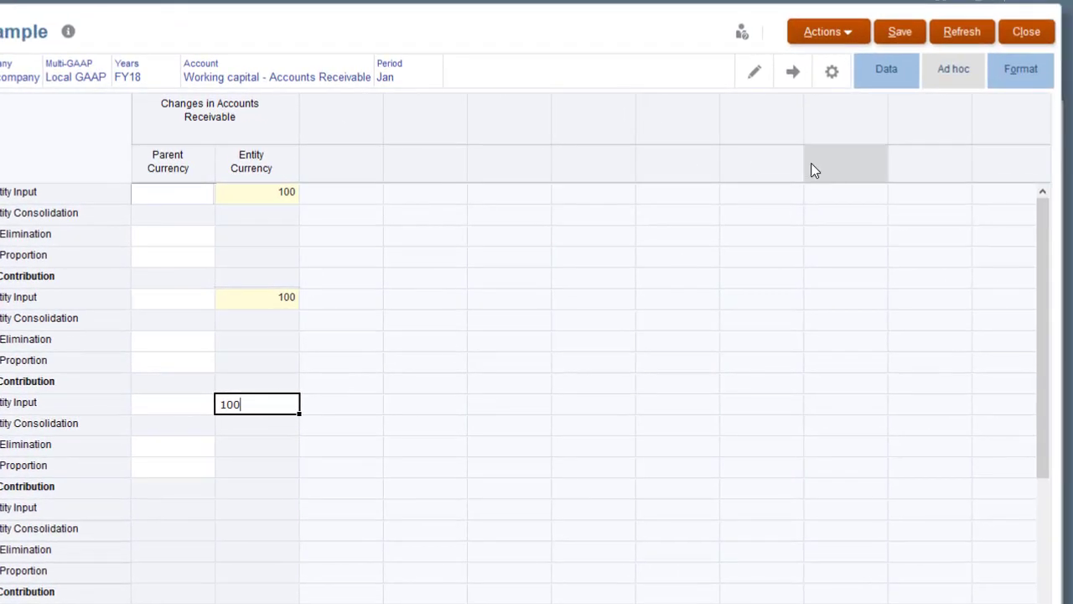
click(900, 33)
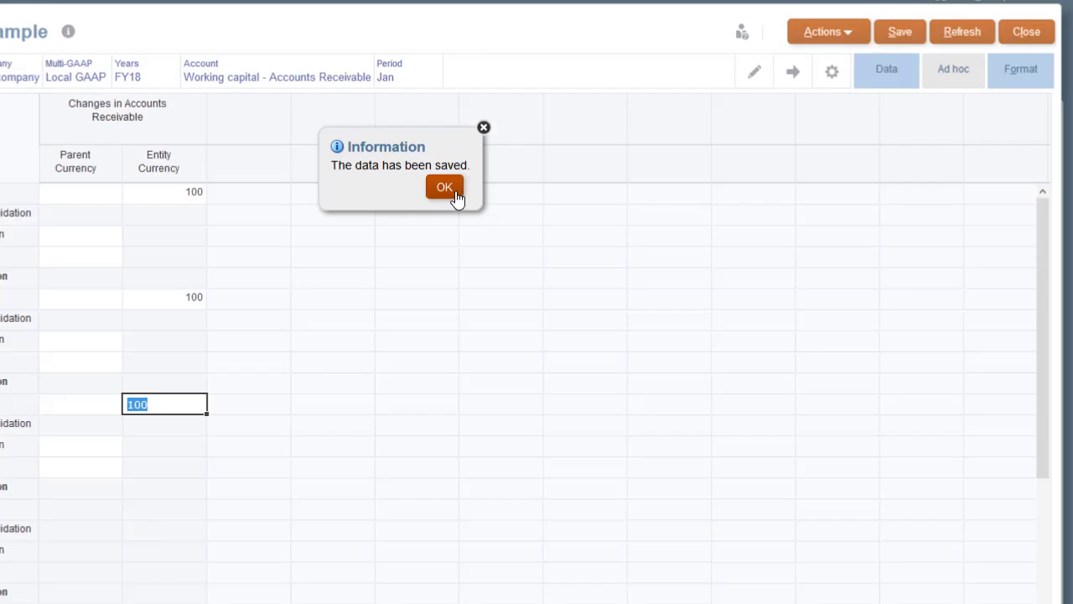
click(454, 190)
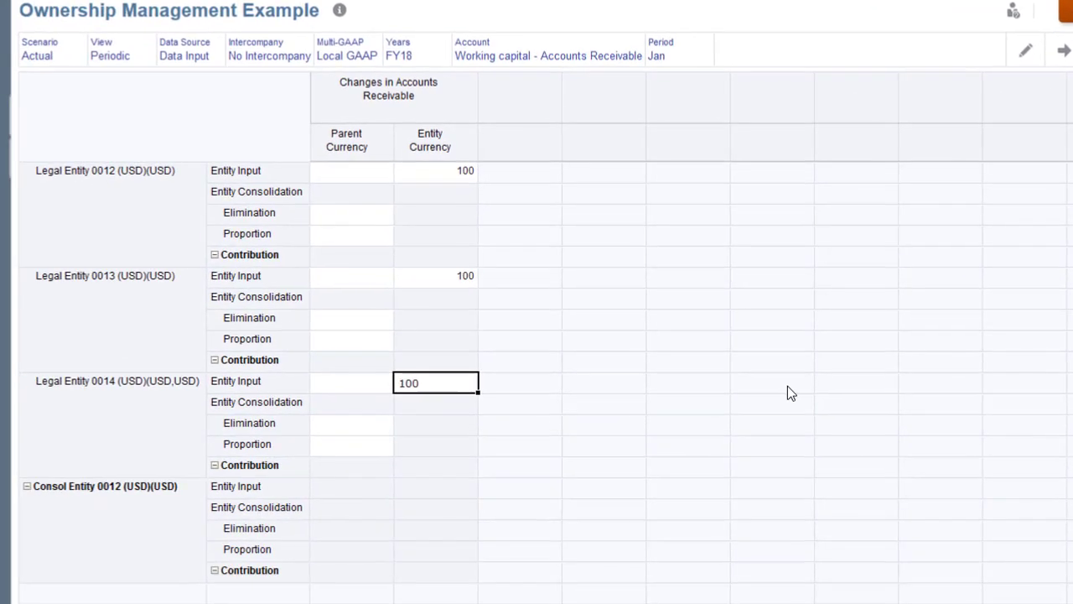
Launch the consolidation of Consol Entity 0012 (USD) for scenario Actual, period Jan and year FY18
click(167, 501)
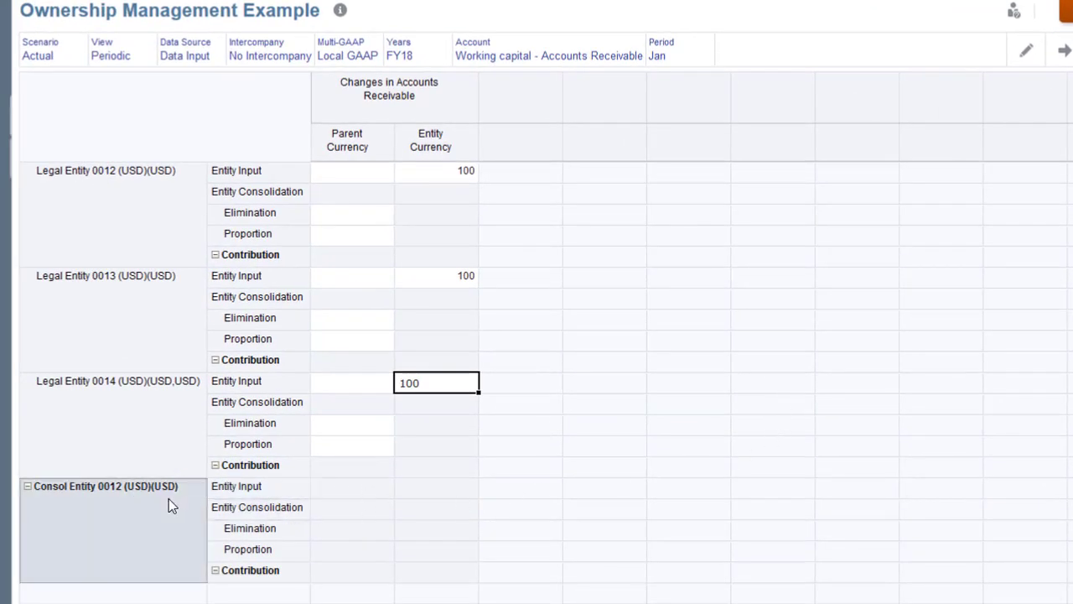
right_click(165, 505)
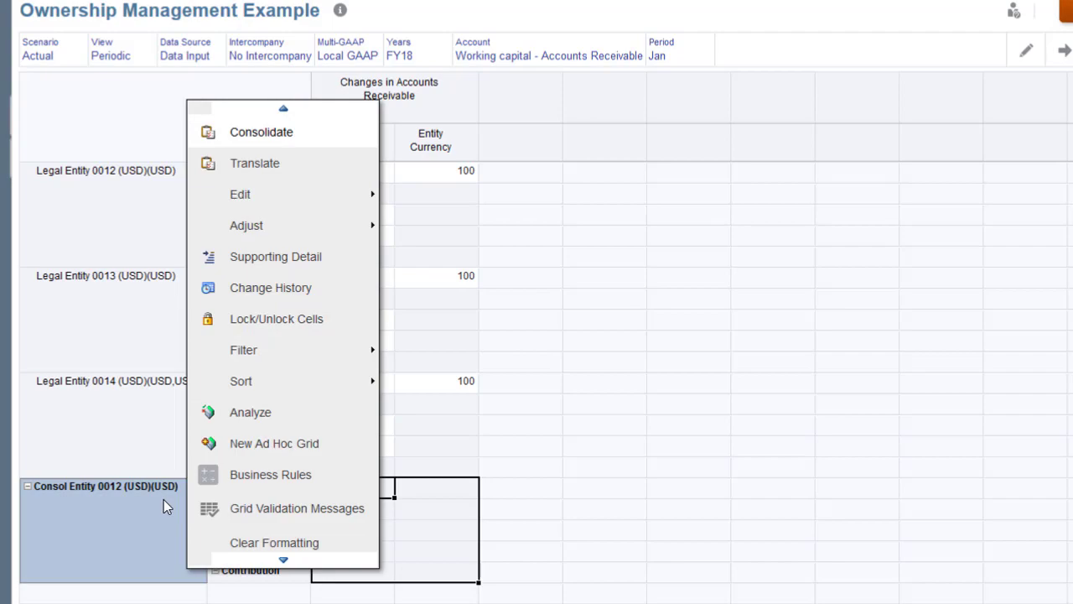
click(276, 134)
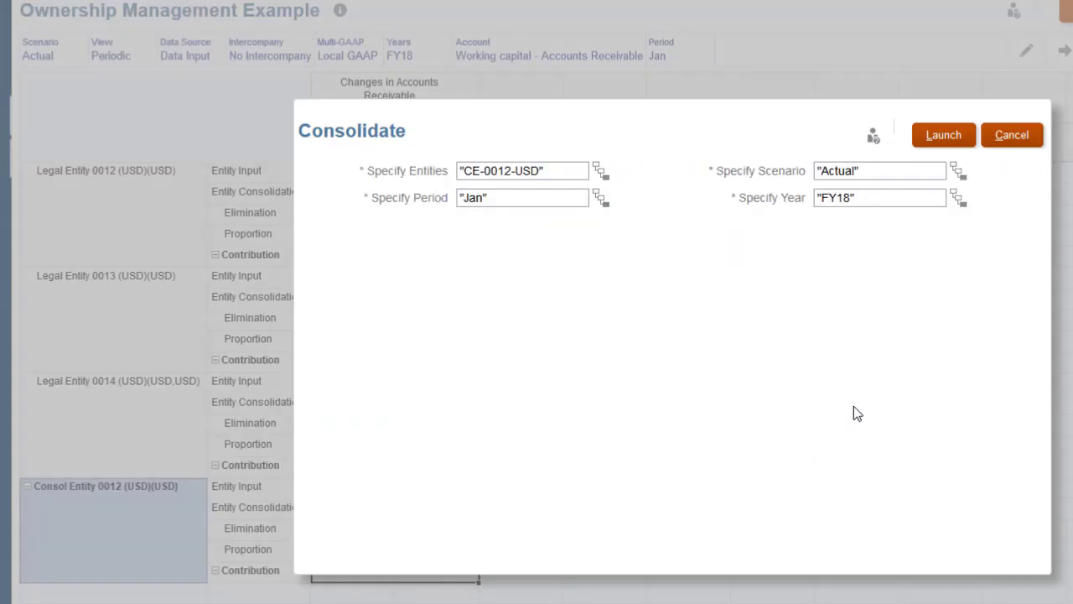
click(945, 136)
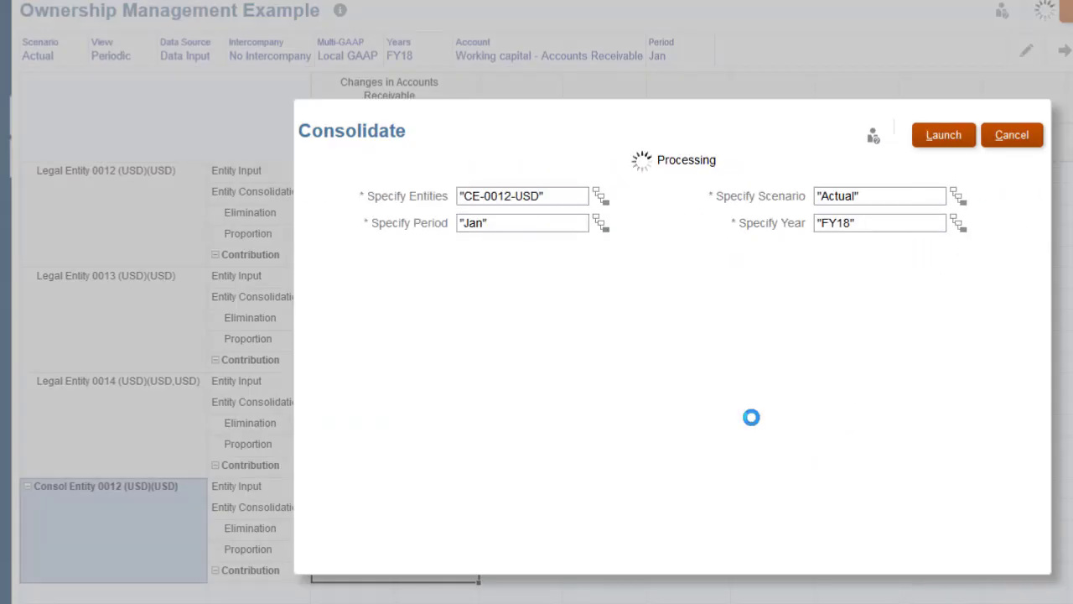